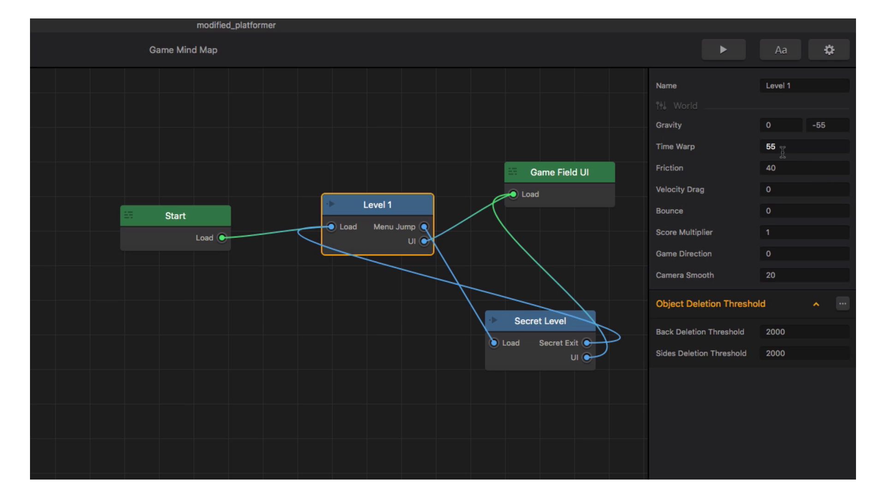
- Try a Time Warp of 70 in a preview run with a couple of jumps, then restore 55
click(782, 147)
text(70)
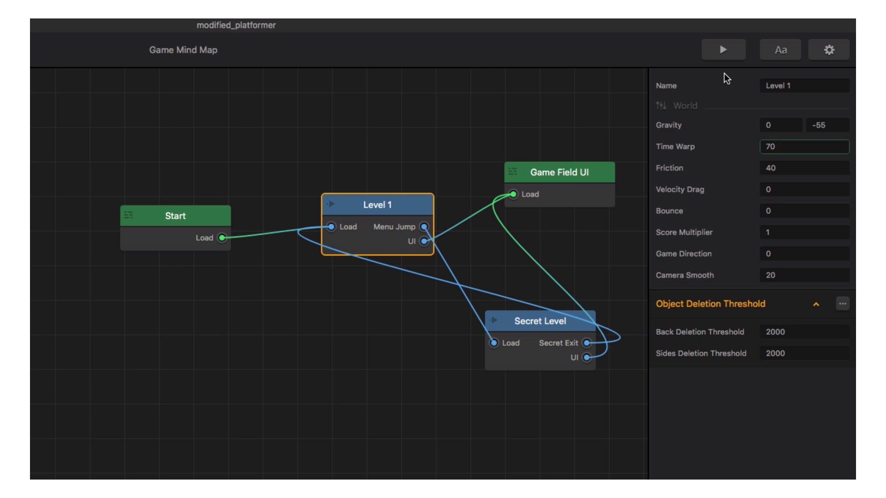
click(723, 56)
key(space)
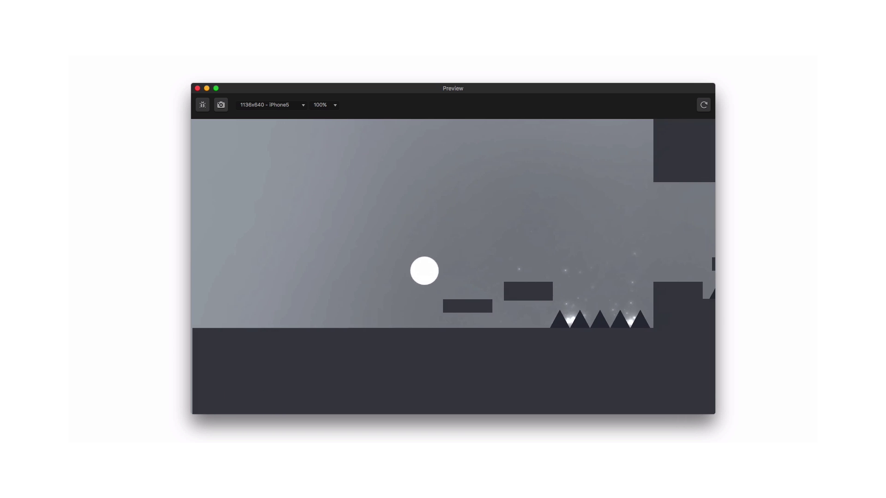
key(space)
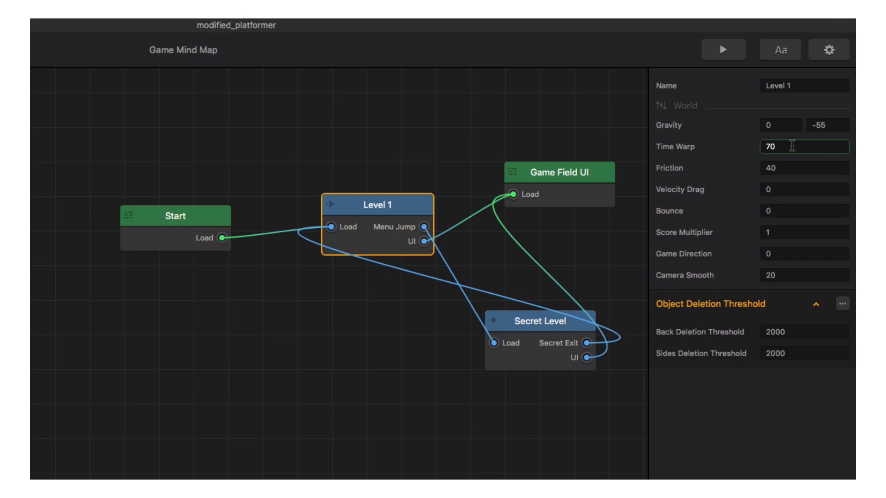
drag(795, 146, 758, 149)
text(55)
- Replace the vertical gravity value, settling on -45 after briefly entering 17
drag(816, 126, 827, 126)
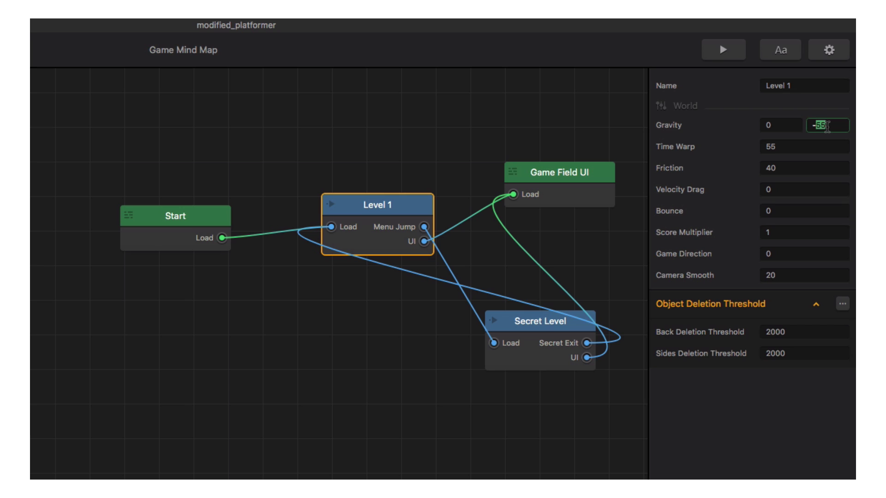
text(17)
double_click(835, 127)
text(45)
- Raise Level 1's Friction from 40 to 400 by appending a 0
click(785, 168)
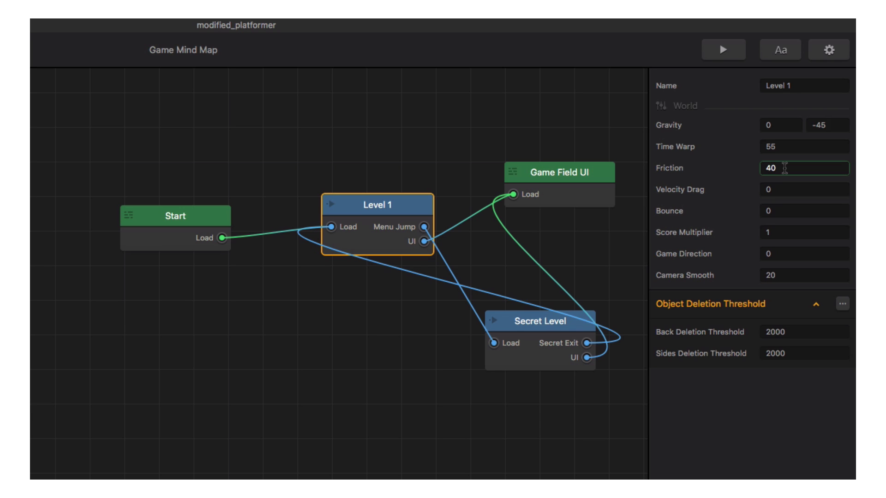
text(0)
- Try a Velocity Drag of 20, then reset it to 0
click(779, 191)
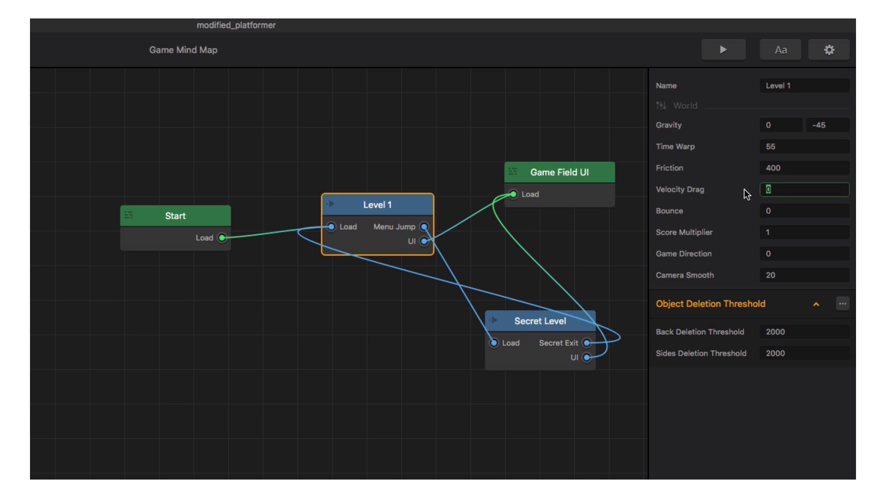
text(20)
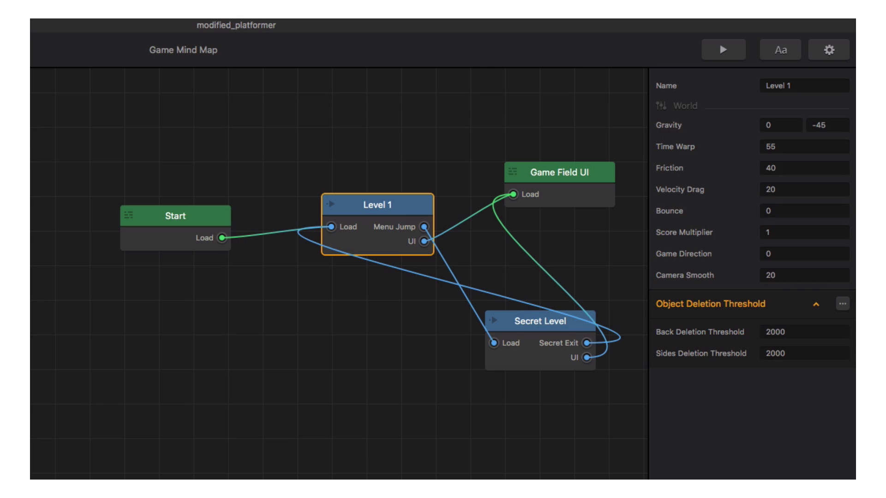
drag(780, 190, 762, 191)
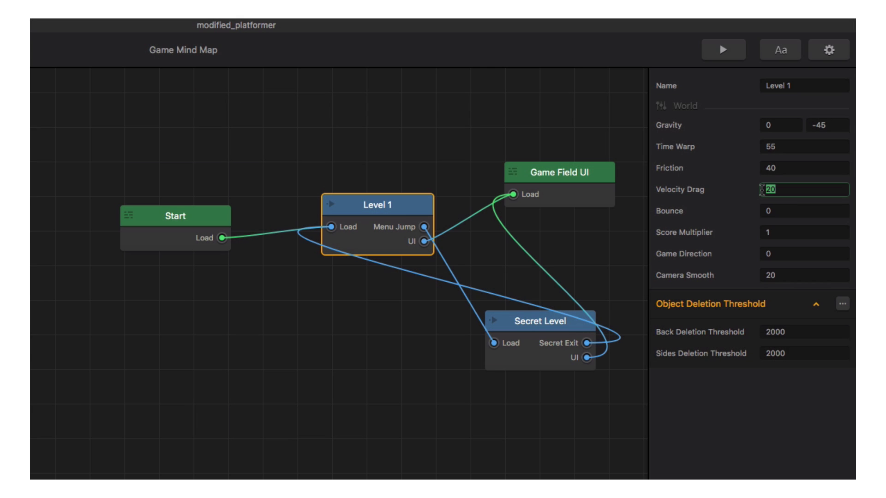
text(0)
click(764, 211)
- Clear the world Bounce value and enter 110 to test a higher bounce
key(BackSpace)
text(110)
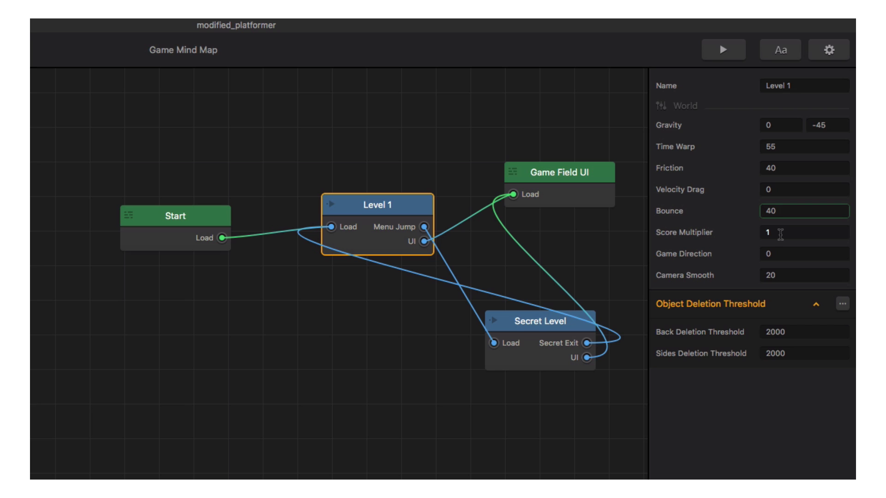
- Check the Score Multiplier, Game Direction and Camera Smooth fields, then select the Level 1 node
click(781, 234)
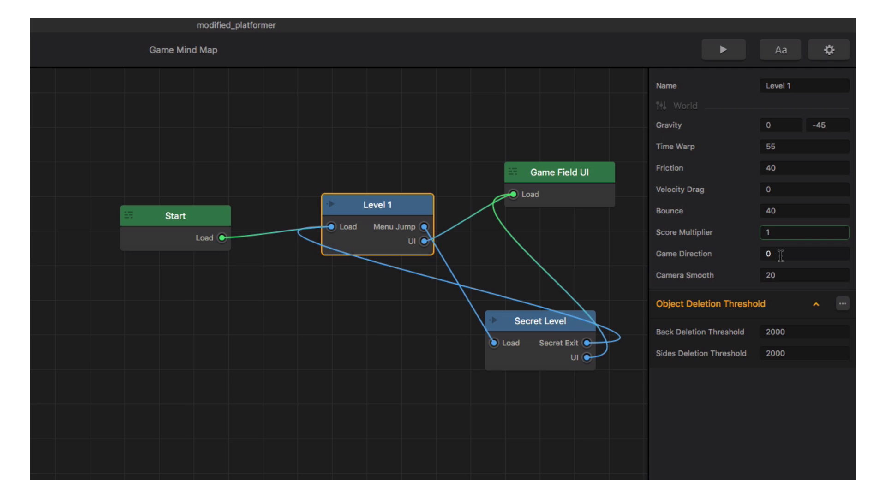
click(780, 255)
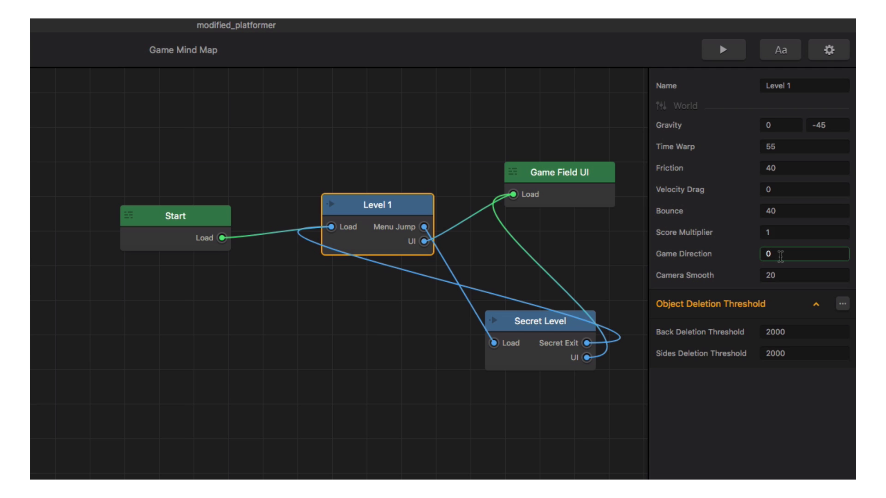
click(784, 274)
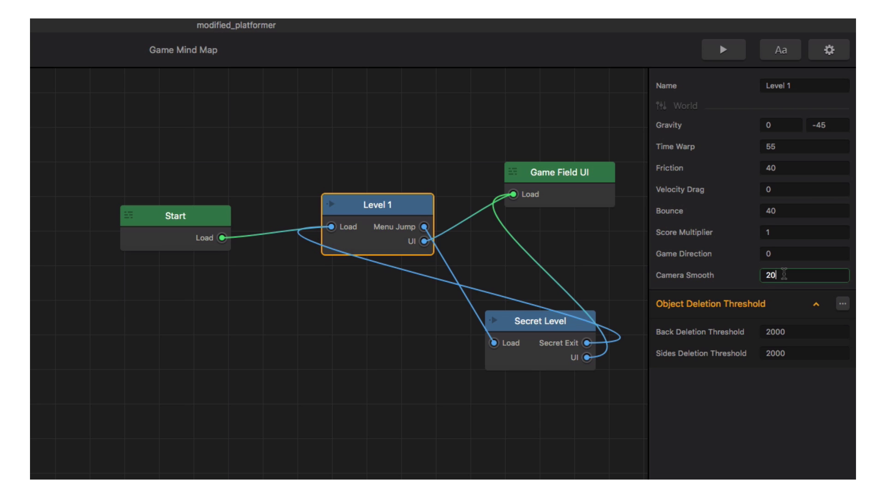
click(416, 207)
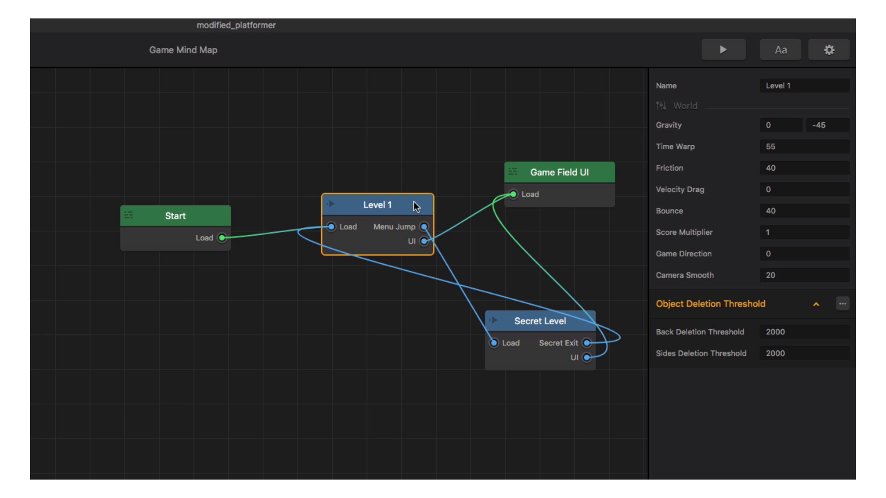
- Open the Level 1 scene and scroll to the Character Gameplay Settings
double_click(417, 206)
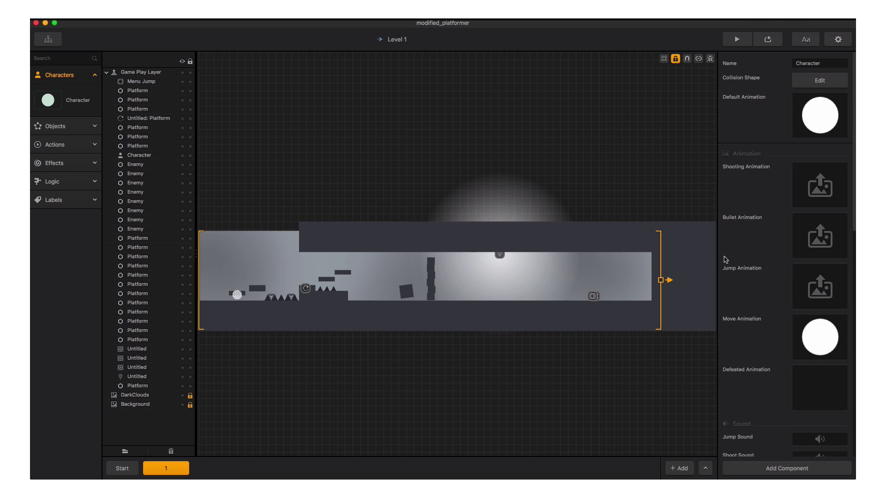
scroll(726, 259, down, 5)
scroll(726, 259, down, 6)
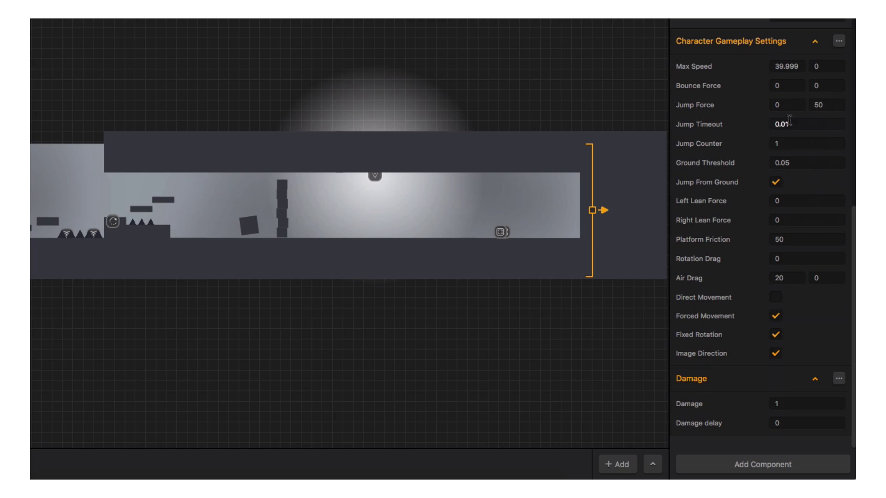
- Set the Character's Bounce Force to 0, 55 and Air Drag to 10, 45
click(819, 85)
text(55)
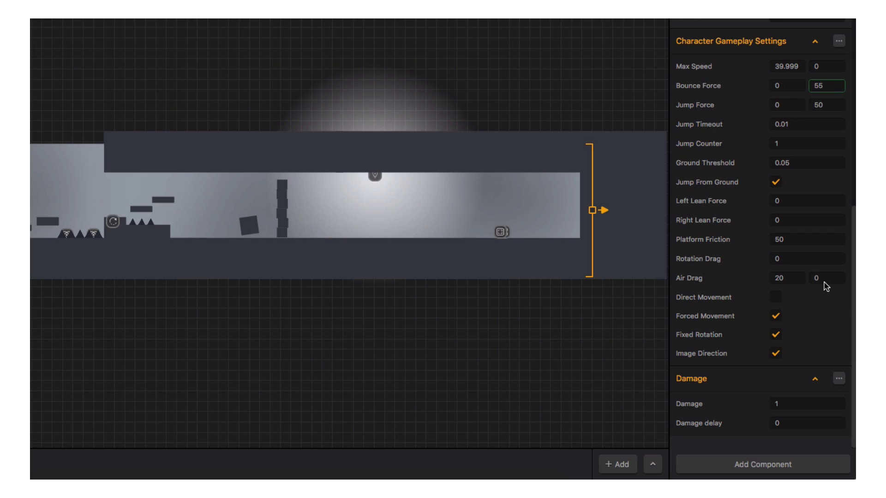
double_click(785, 278)
text(10)
double_click(810, 279)
text(45)
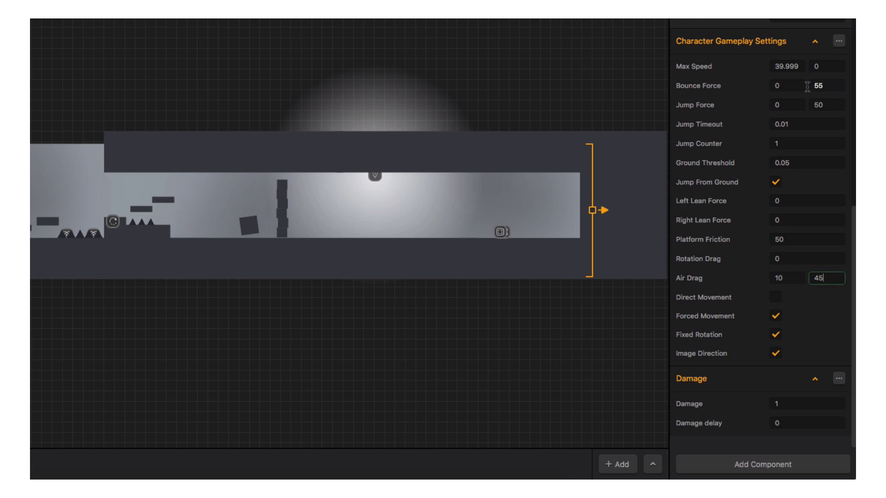
- Raise the Character's vertical Bounce Force from 55 to 155
click(810, 86)
text(155)
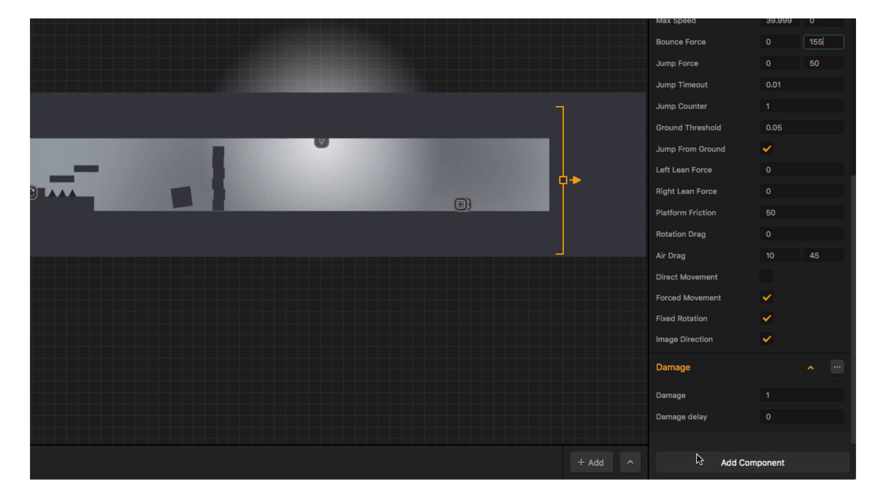
click(697, 454)
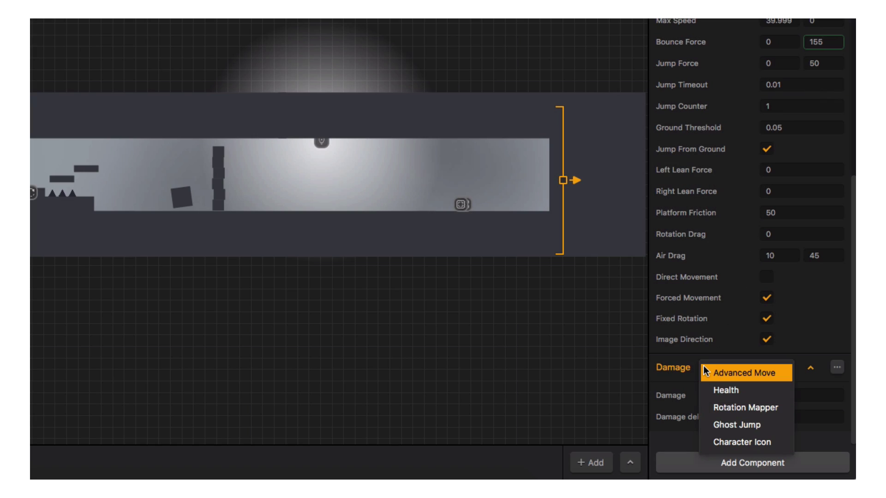
click(702, 455)
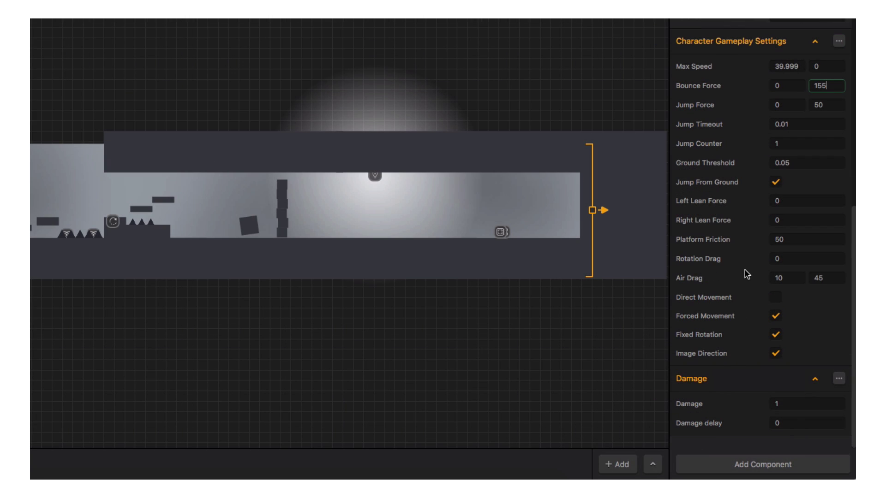